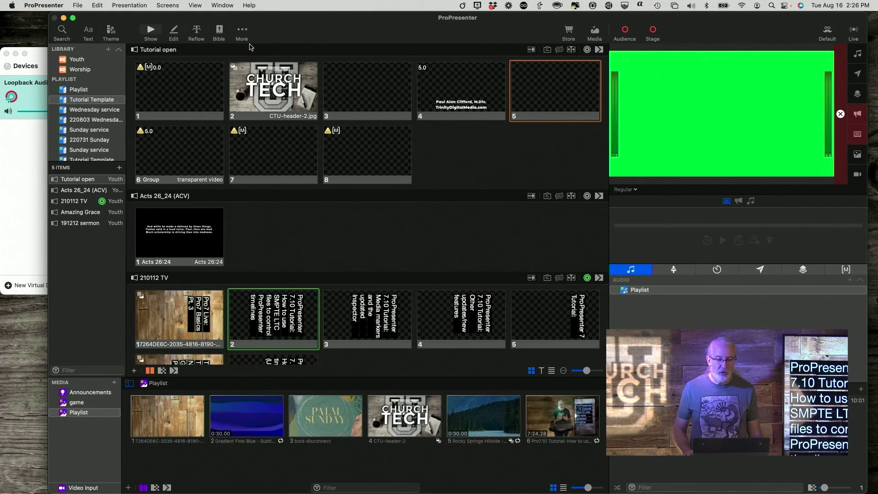
# - Scroll to the Amazing Grace presentation and toggle Timecode triggering off and back on
pyautogui.scroll(-5, 246, 199)
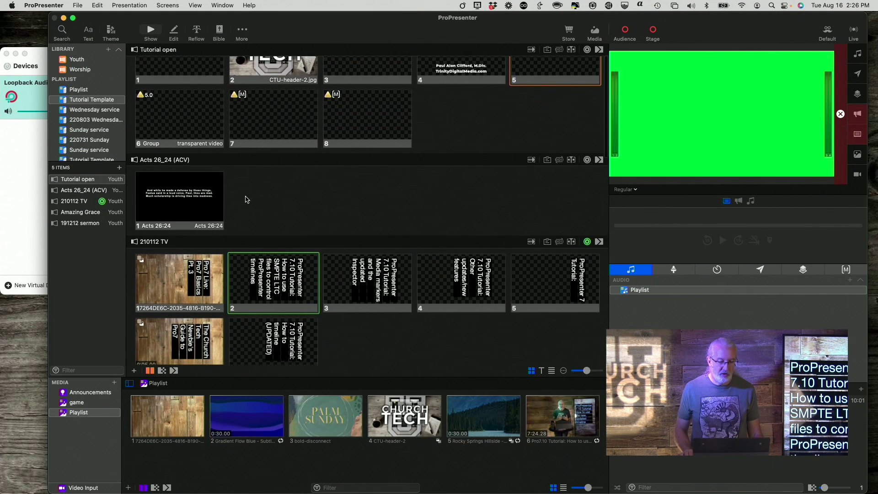
pyautogui.scroll(-8, 246, 199)
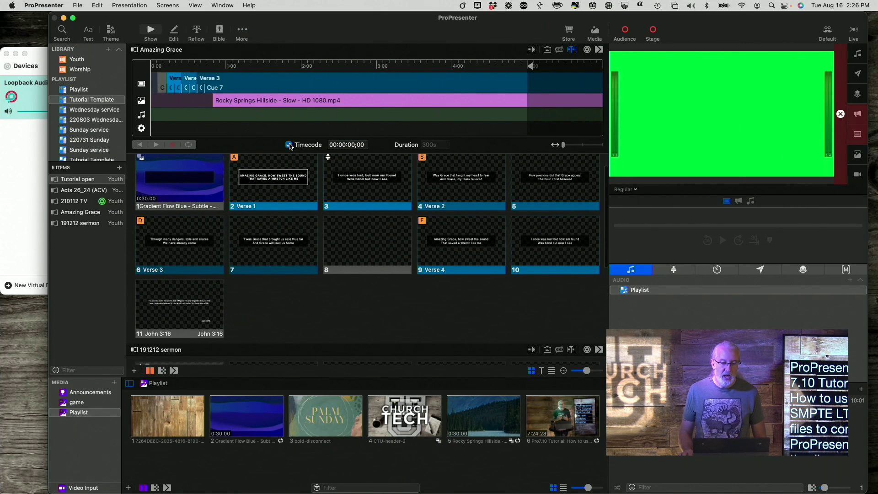
pyautogui.click(289, 144)
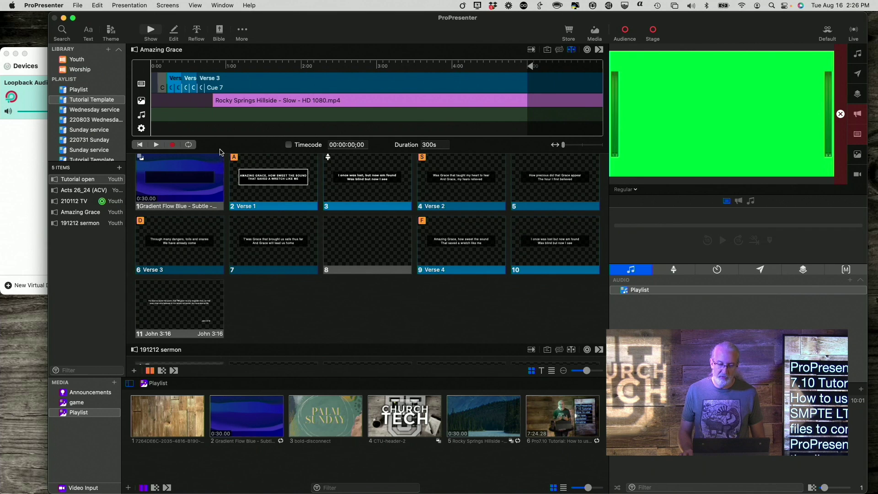
pyautogui.click(288, 146)
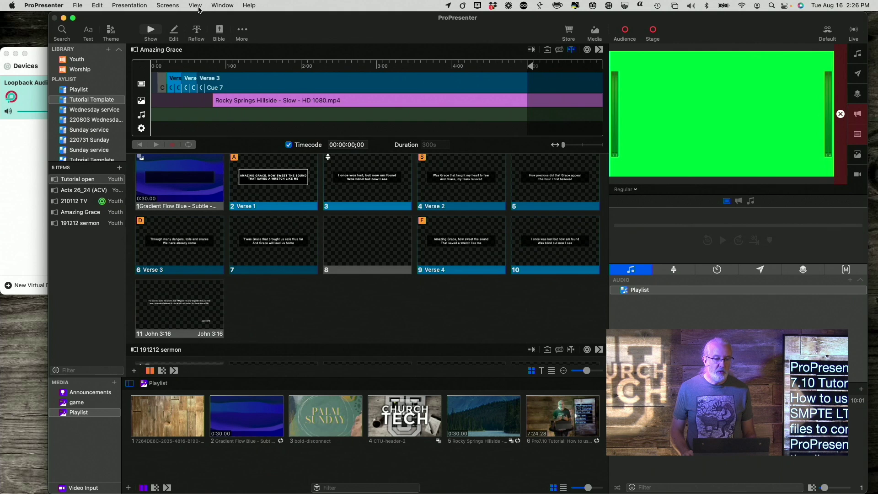
# - Show the Timecode window and its settings: Loopback Audio, Channel 1, 30 fps, offset 3,600
pyautogui.click(195, 6)
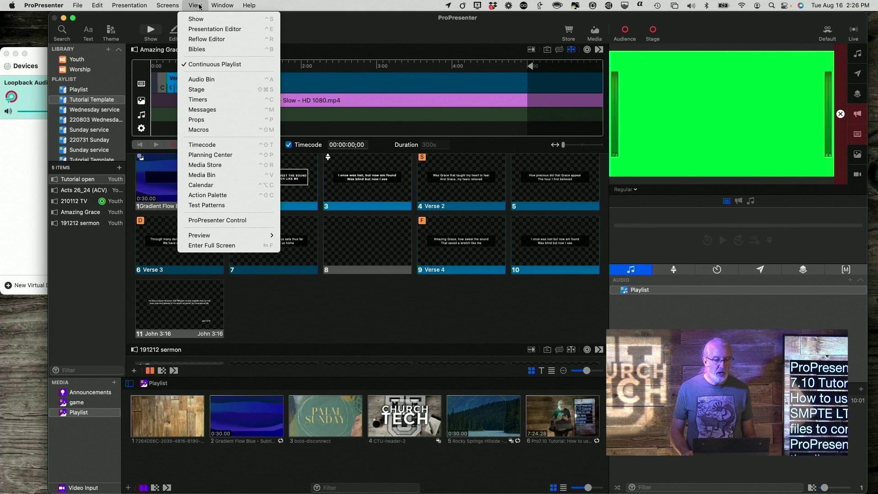
pyautogui.click(225, 147)
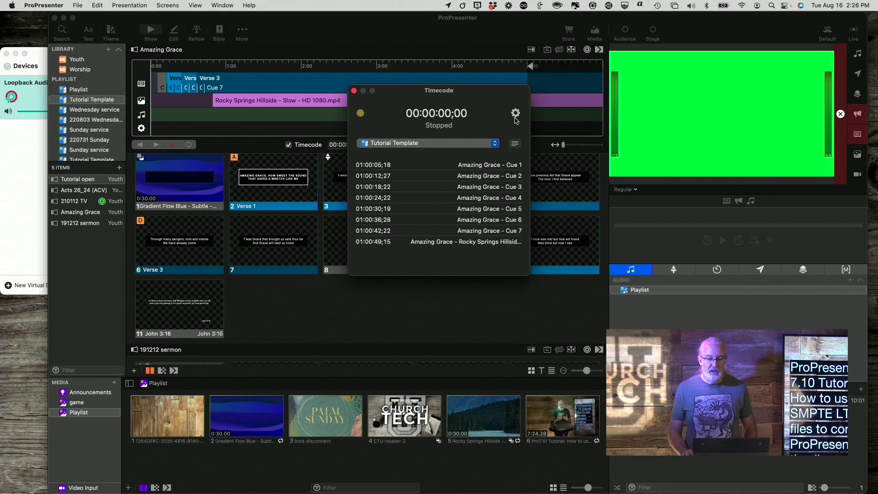
pyautogui.click(516, 114)
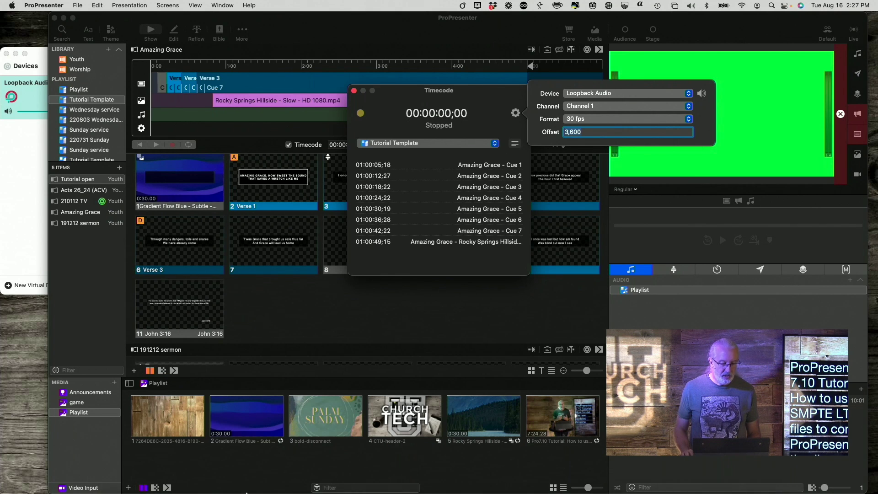
pyautogui.moveTo(246, 492)
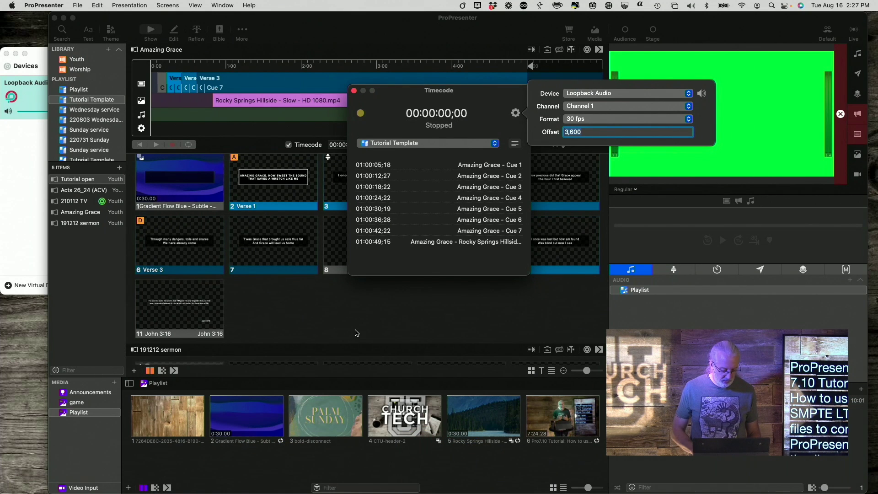
# - Launch Music, return to Chrome, move the Timecode window right, and minimize the Music player
pyautogui.press('super+space')
pyautogui.write('mus')
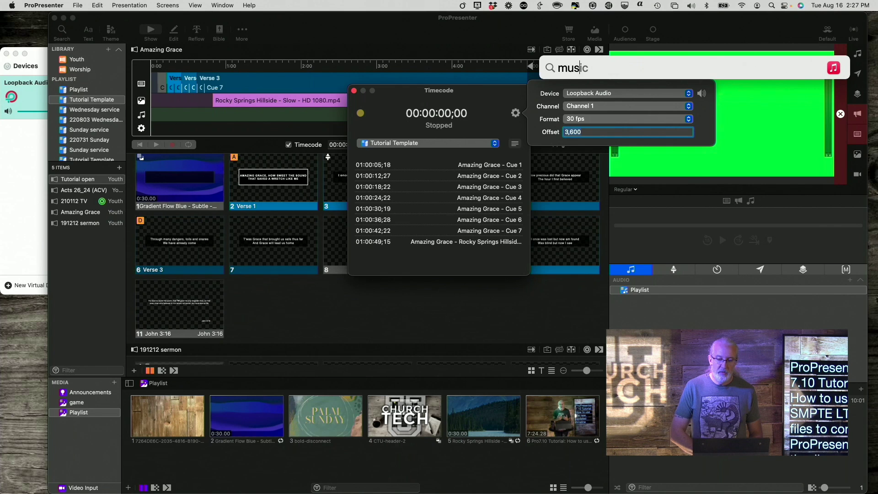
pyautogui.press('Return')
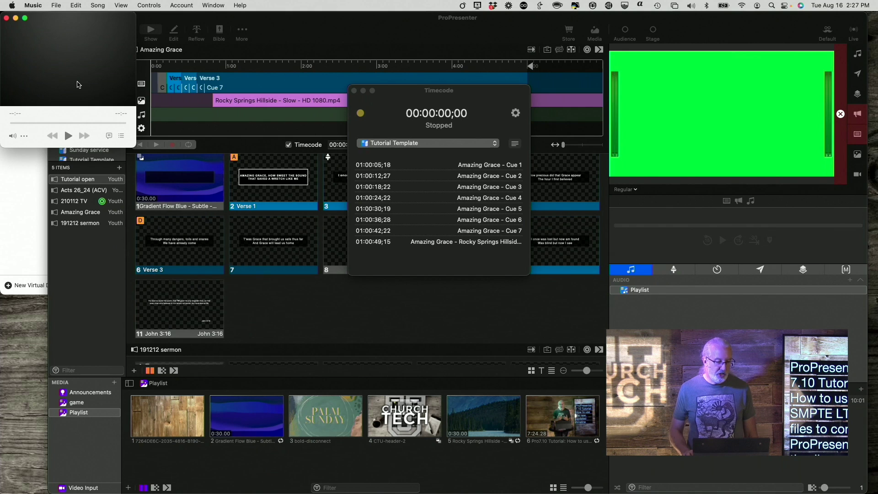
pyautogui.press('super+Tab')
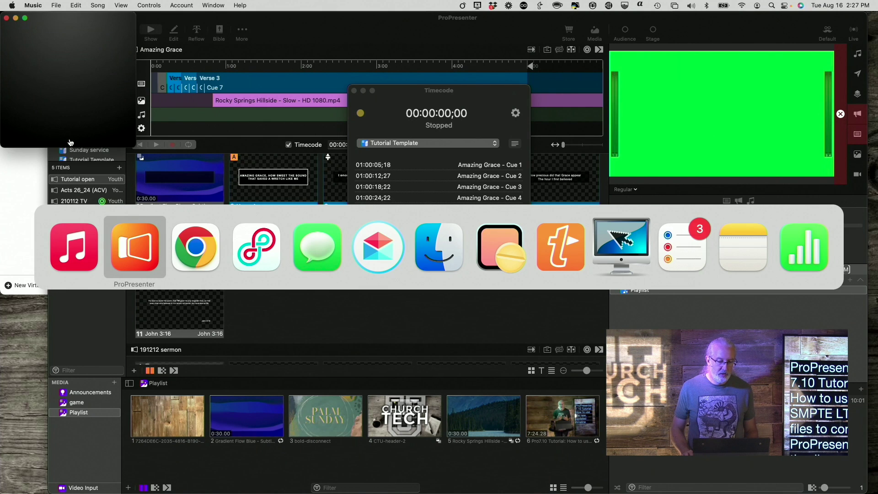
pyautogui.press('super+Tab')
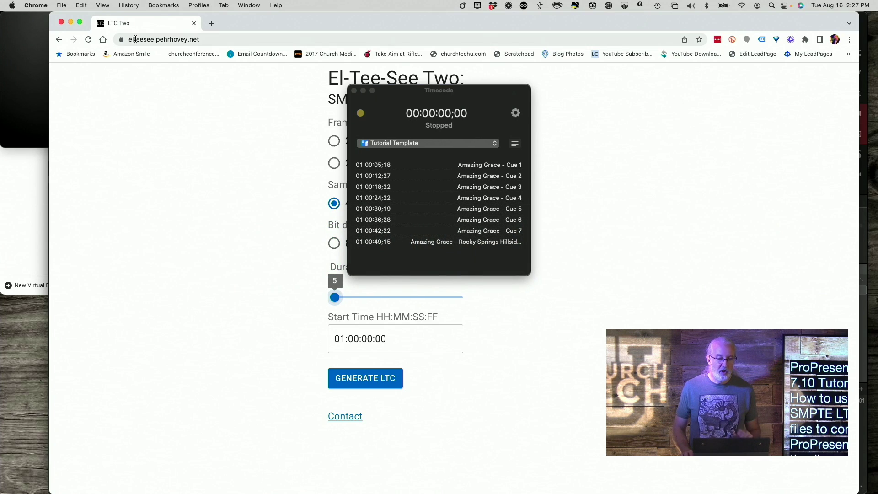
pyautogui.moveTo(403, 102); pyautogui.dragTo(712, 97)
pyautogui.click(15, 18)
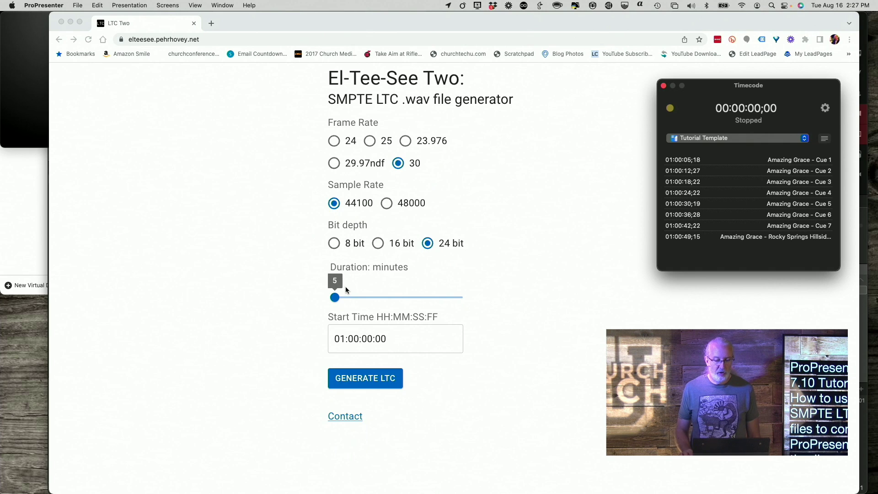
# - Set the LTC duration to 18 minutes and generate the file starting at 01:00:00:00
pyautogui.click(336, 298)
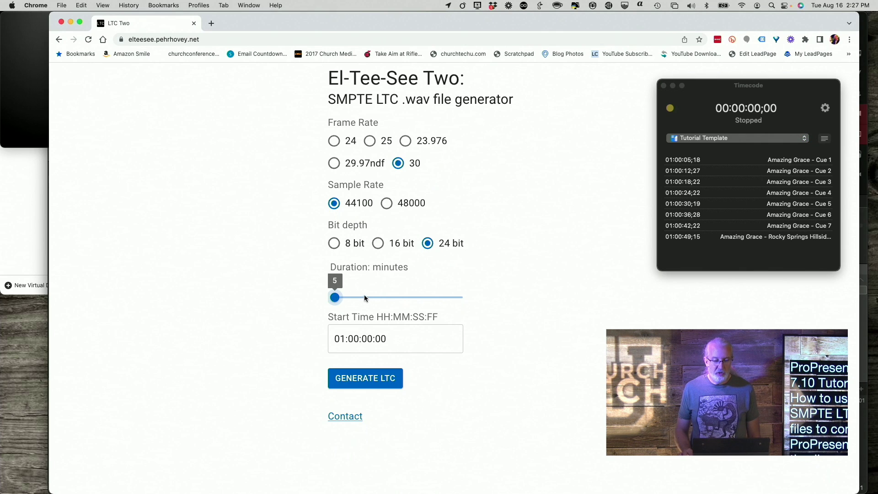
pyautogui.click(397, 297)
pyautogui.moveTo(397, 297); pyautogui.dragTo(350, 298)
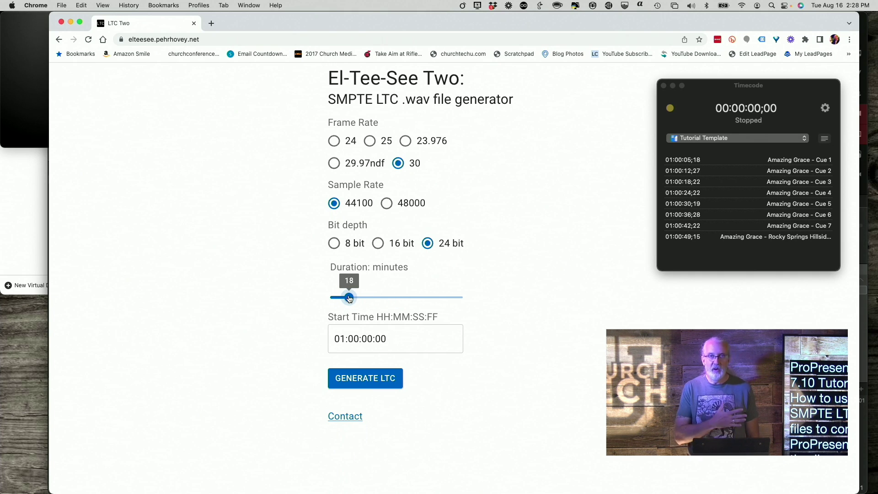
pyautogui.click(337, 340)
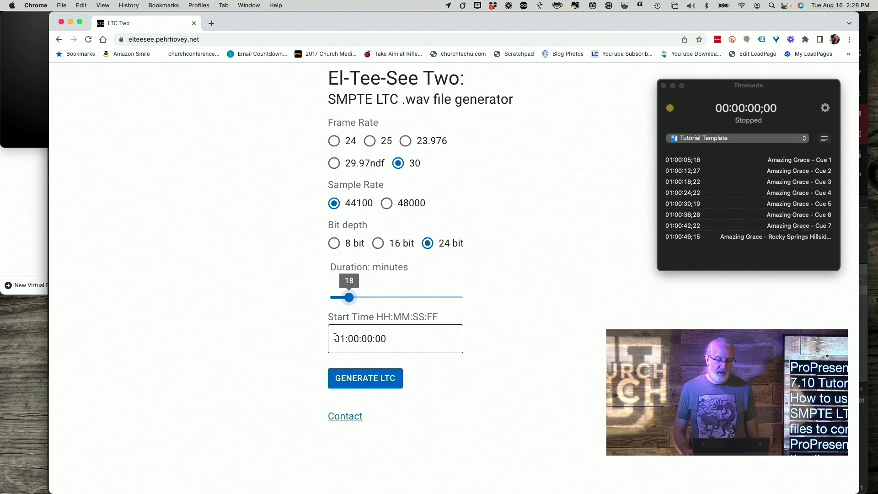
pyautogui.click(364, 382)
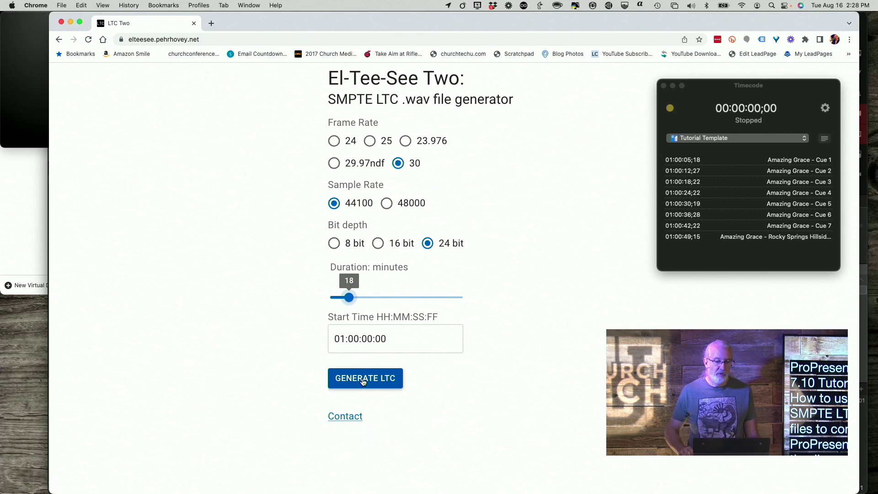
pyautogui.click(40, 81)
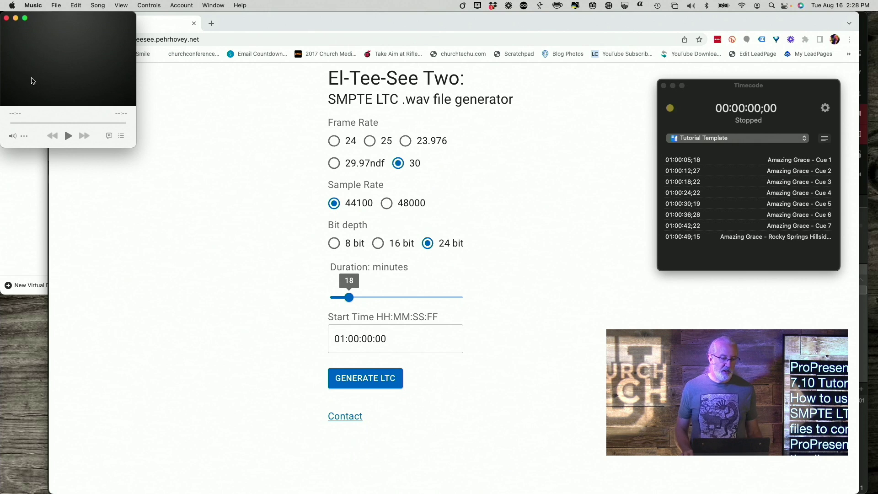
pyautogui.click(15, 209)
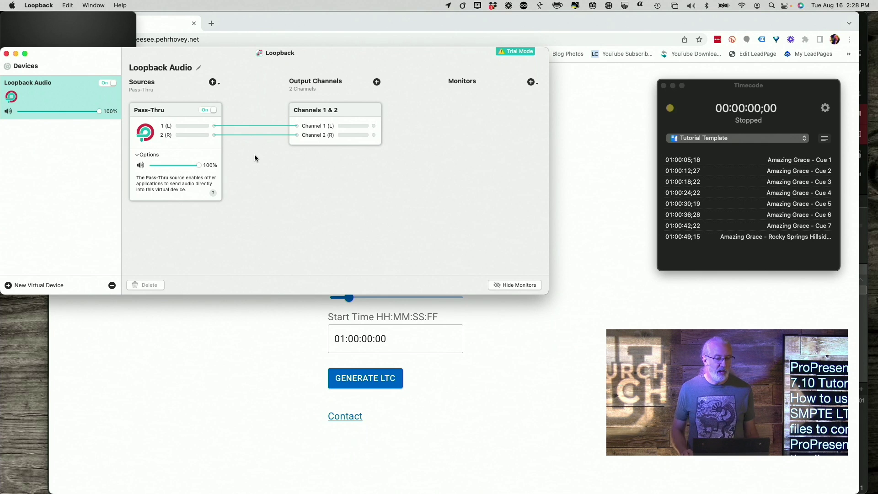
pyautogui.click(95, 30)
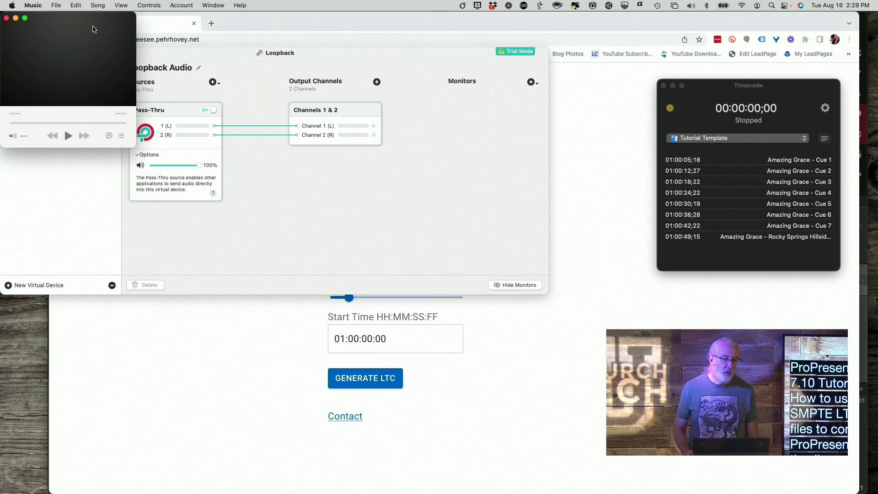
pyautogui.click(691, 5)
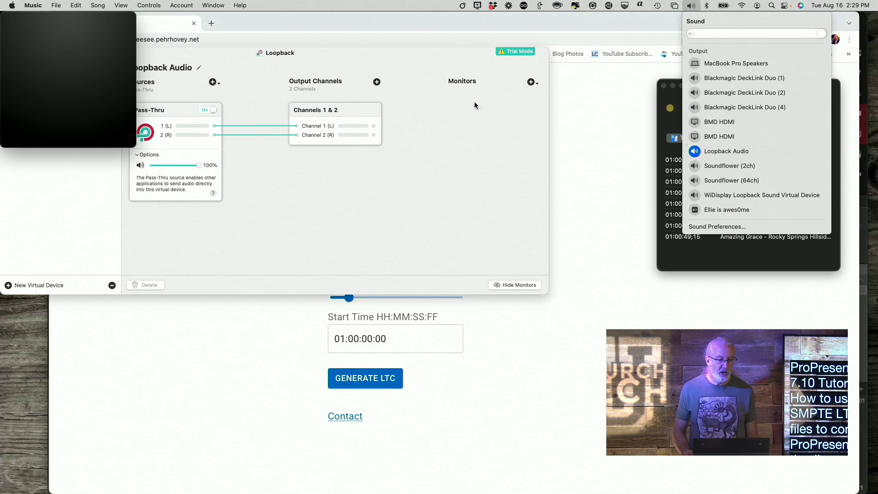
pyautogui.moveTo(43, 45)
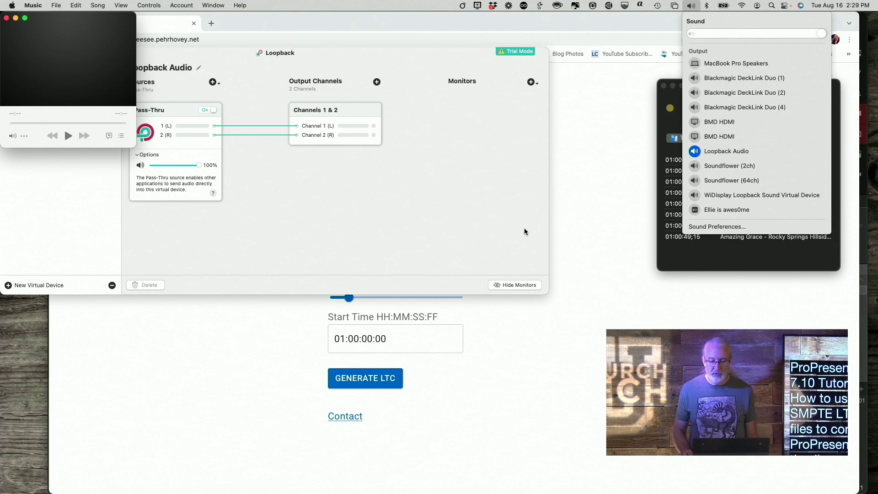
pyautogui.click(629, 233)
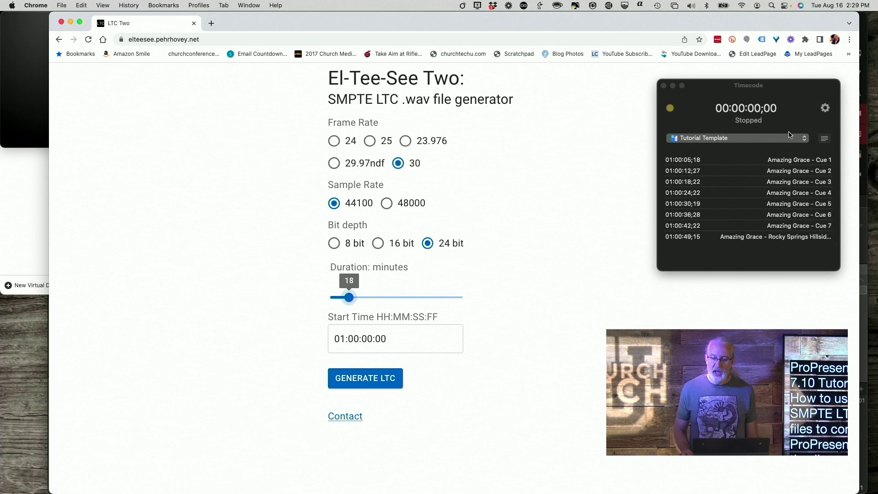
# - Open the Timecode input settings and keep Loopback Audio on Channel 1 at 30 fps
pyautogui.click(826, 110)
pyautogui.click(825, 110)
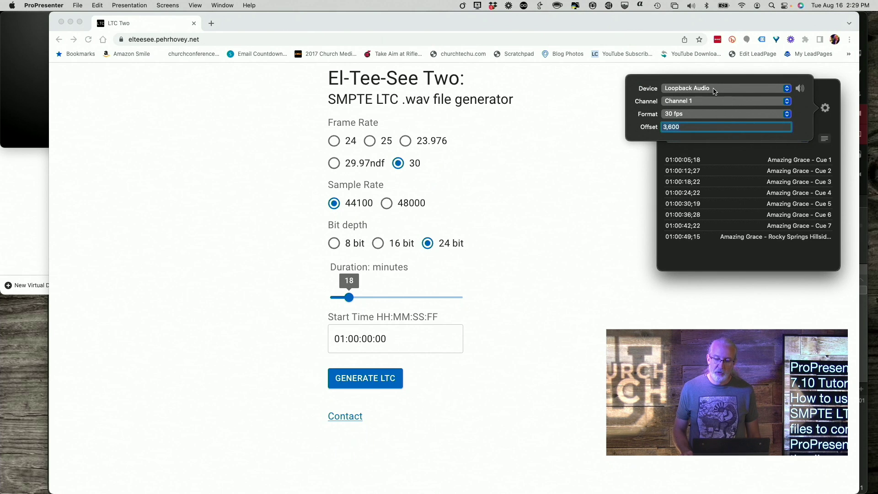
pyautogui.click(697, 104)
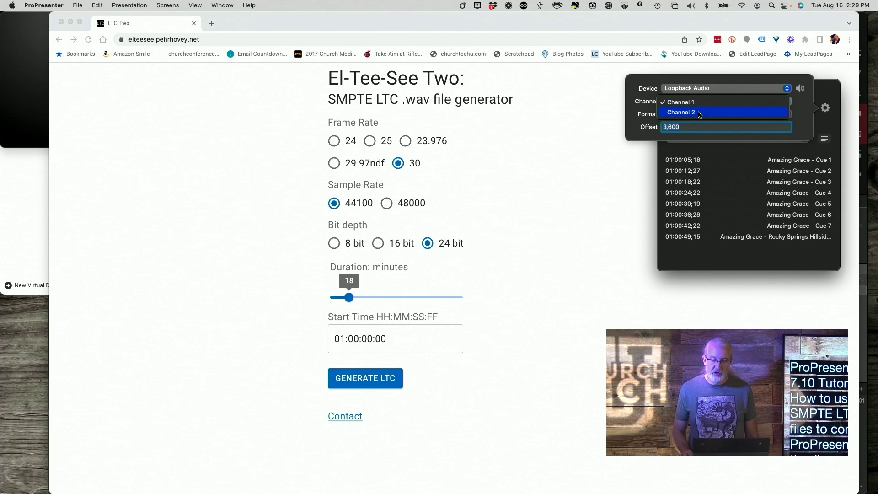
pyautogui.click(808, 111)
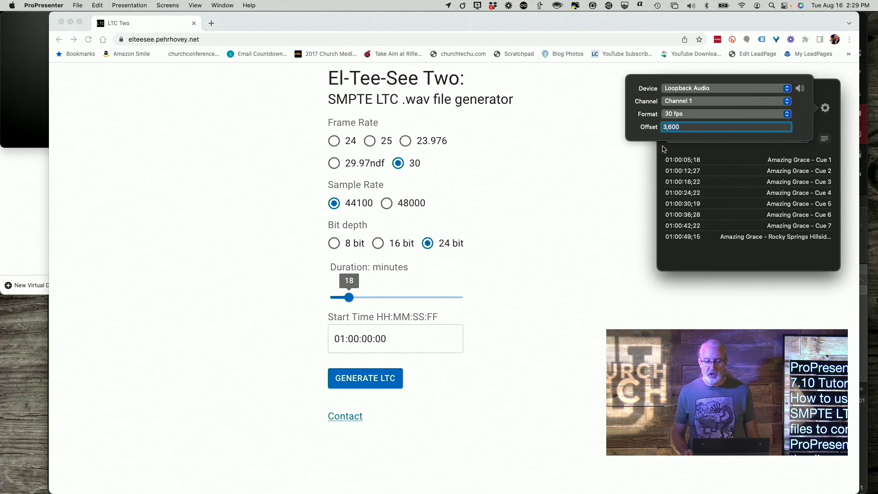
# - Change the timecode offset to 0, then re-enter it as 3600 seconds
pyautogui.click(689, 128)
pyautogui.press('BackSpace')
pyautogui.press('BackSpace')
pyautogui.press('BackSpace')
pyautogui.press('BackSpace')
pyautogui.press('BackSpace')
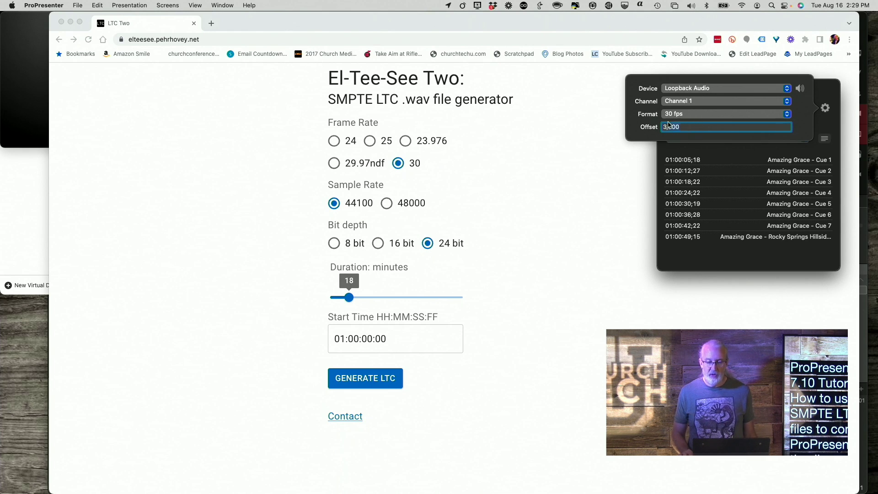
pyautogui.write('0')
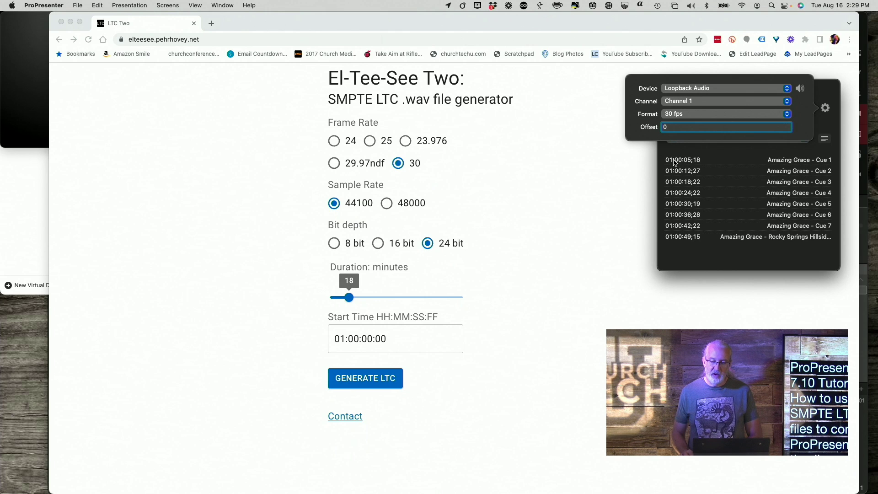
pyautogui.press('Return')
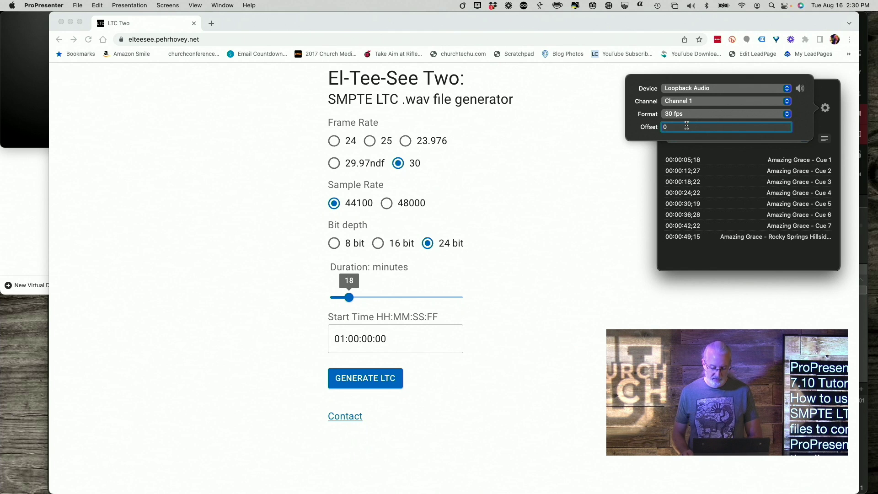
pyautogui.press('BackSpace')
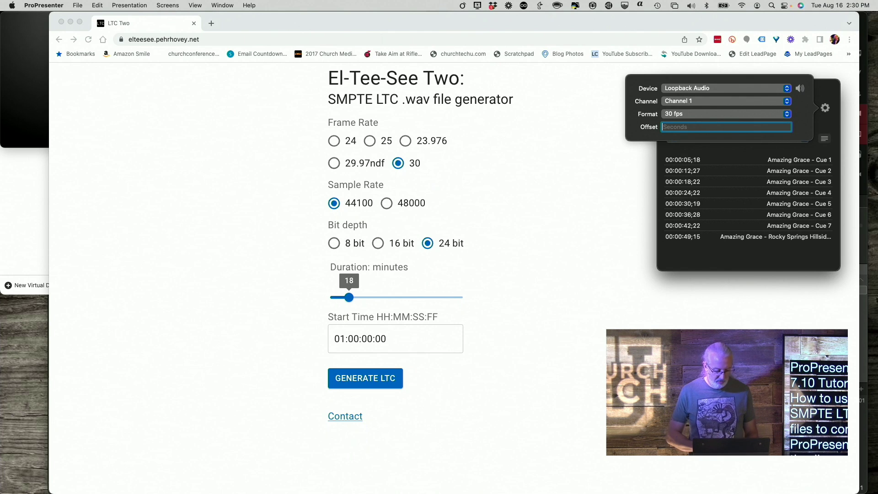
pyautogui.write('36')
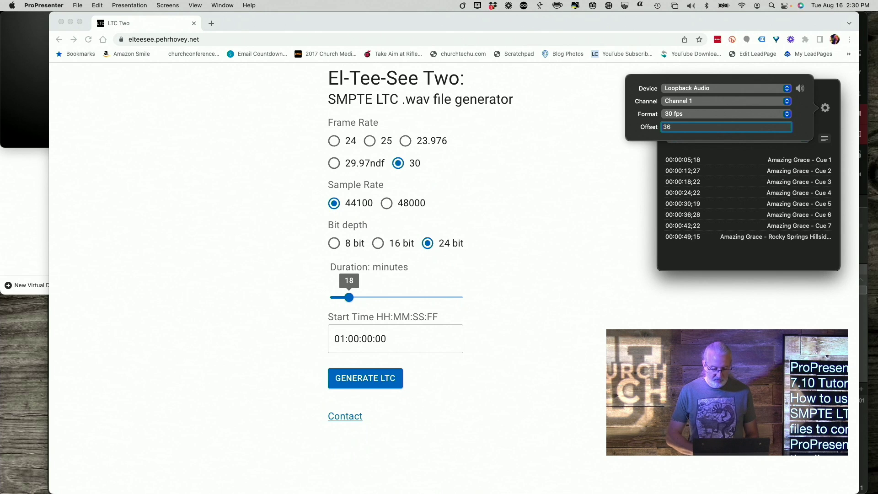
pyautogui.write('00')
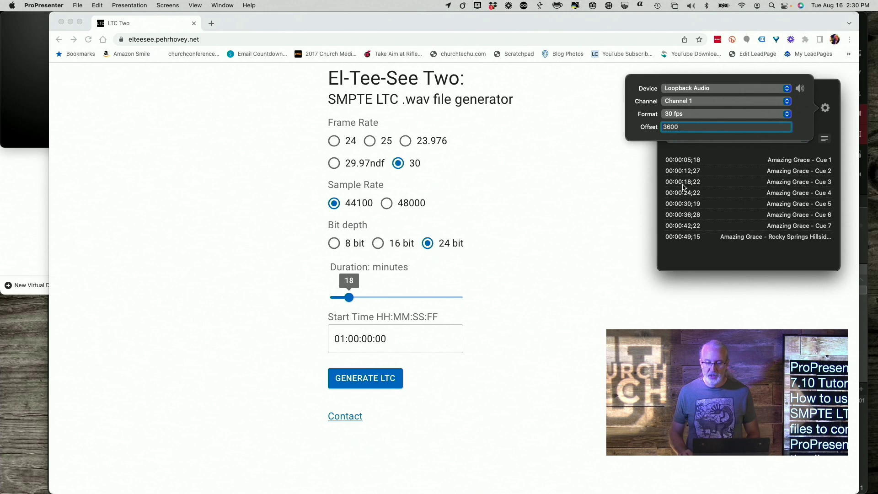
pyautogui.press('Return')
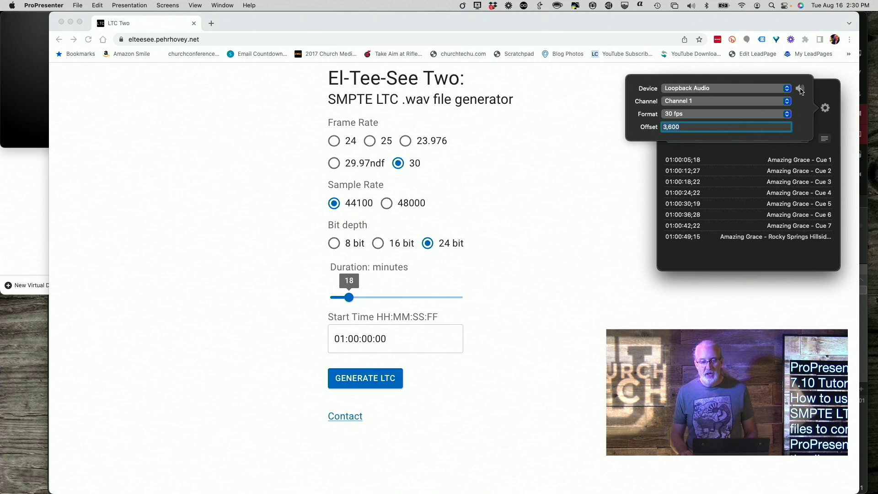
# - Play the LTC track in Music and check the Timecode input settings while it runs
pyautogui.click(36, 73)
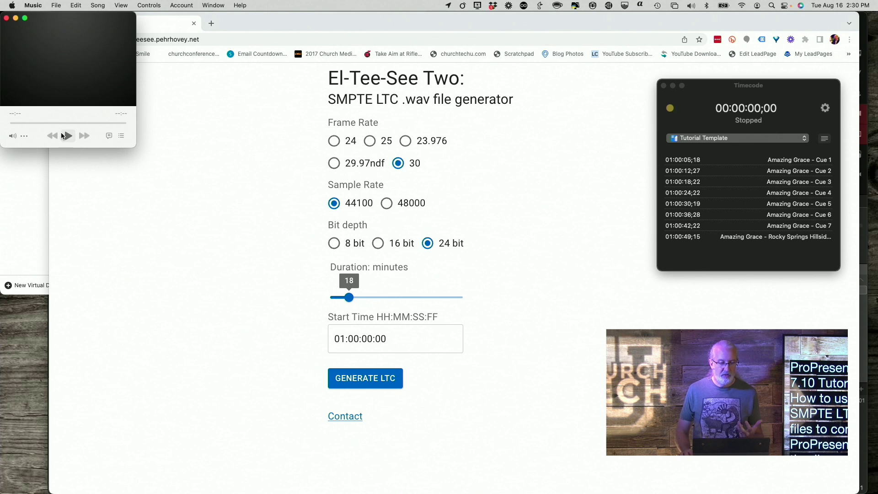
pyautogui.click(68, 136)
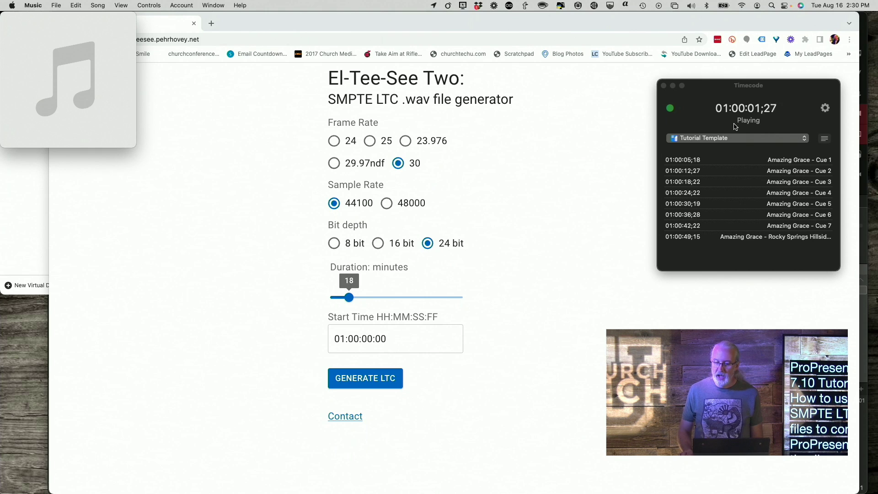
pyautogui.click(825, 110)
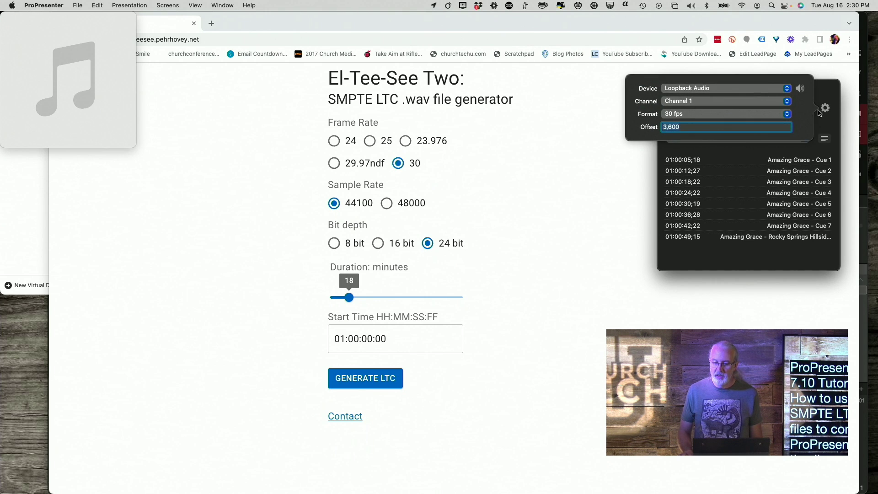
pyautogui.click(799, 89)
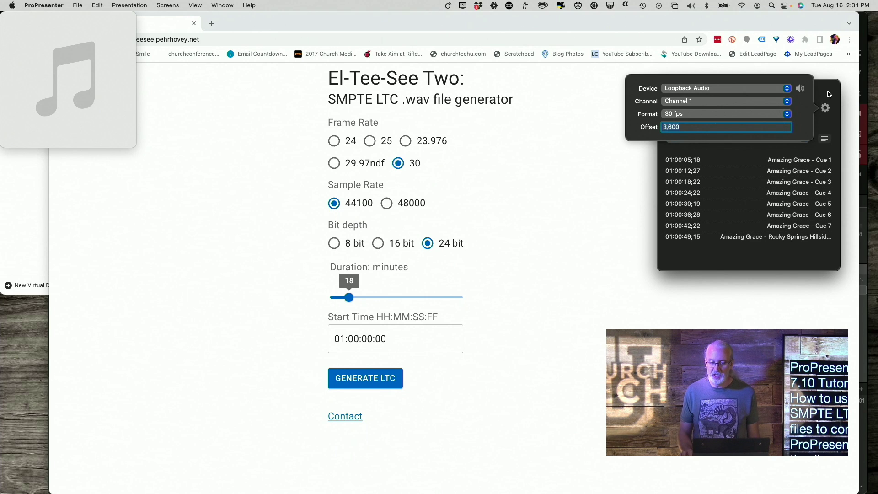
pyautogui.click(828, 94)
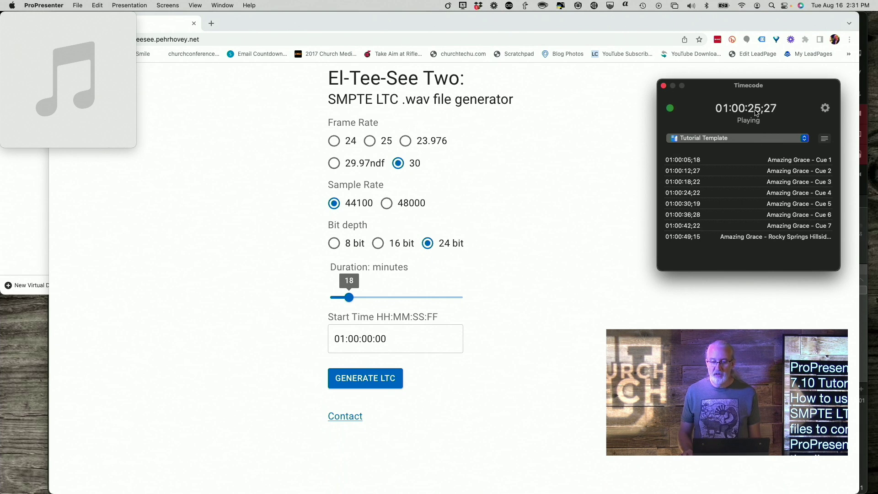
# - Rewind the LTC track to the beginning and pause it
pyautogui.moveTo(86, 64)
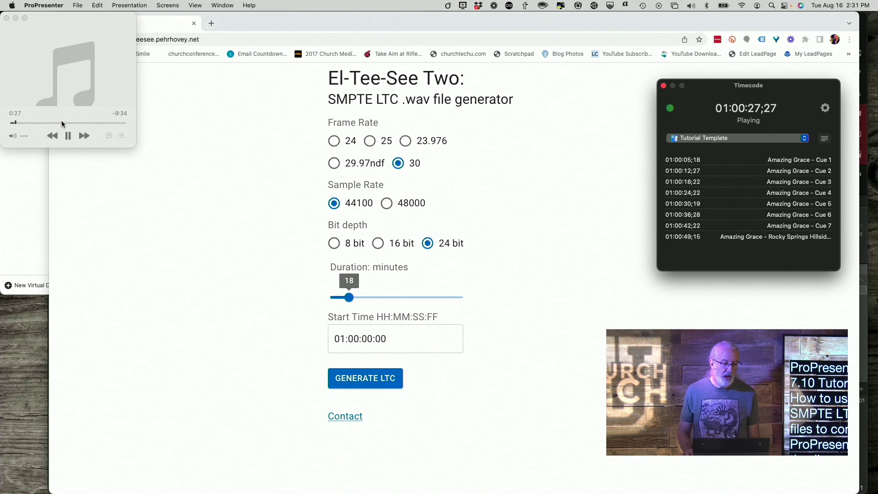
pyautogui.click(51, 134)
pyautogui.click(68, 136)
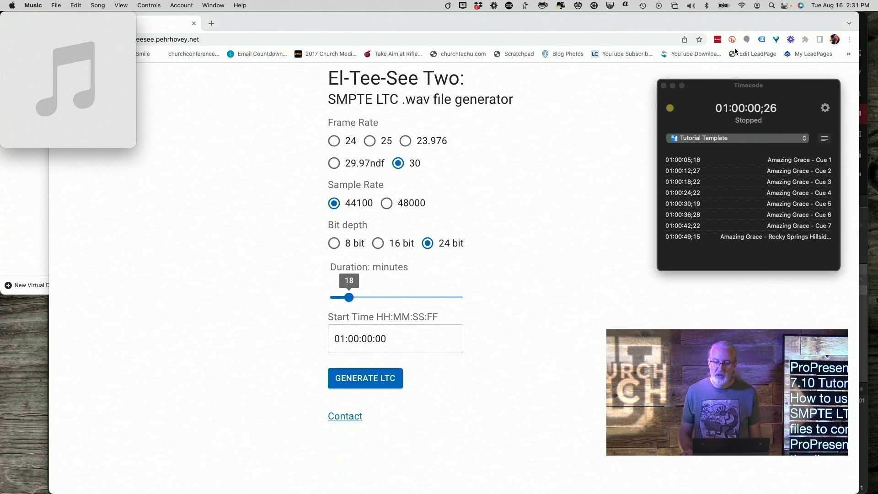
# - Minimize the LTC generator browser and move ProPresenter's Timecode window to the centre
pyautogui.click(442, 26)
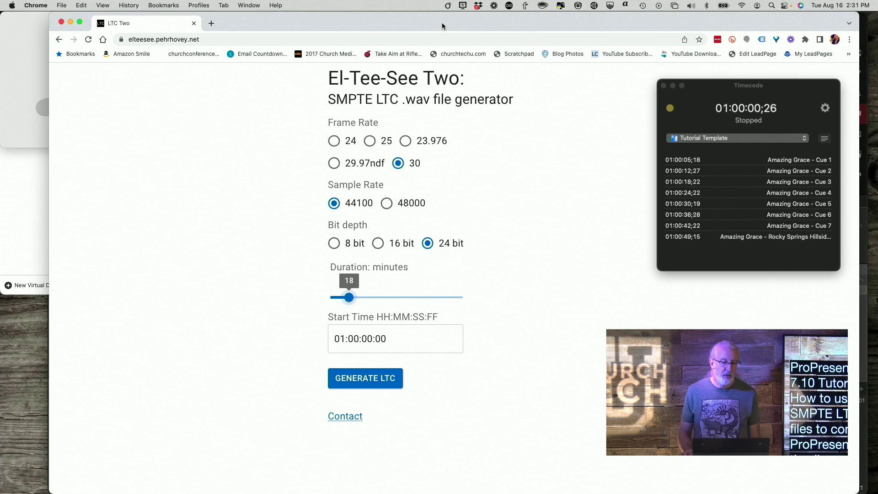
pyautogui.click(70, 22)
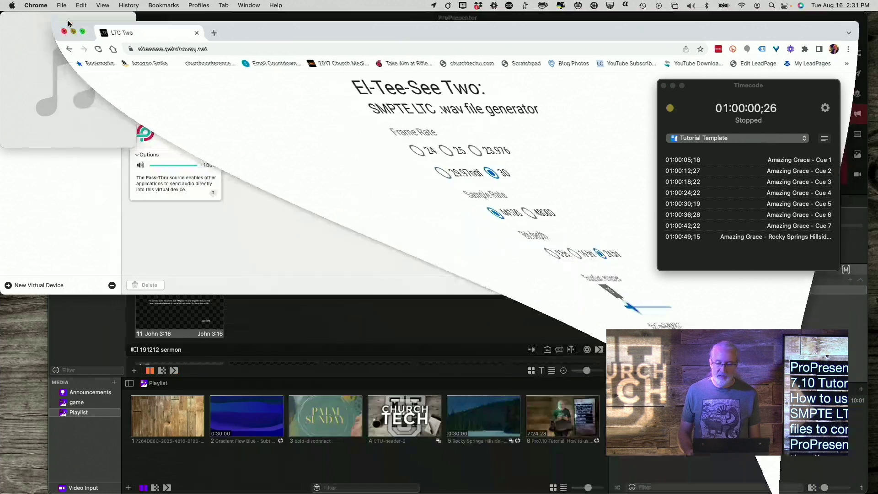
pyautogui.click(415, 21)
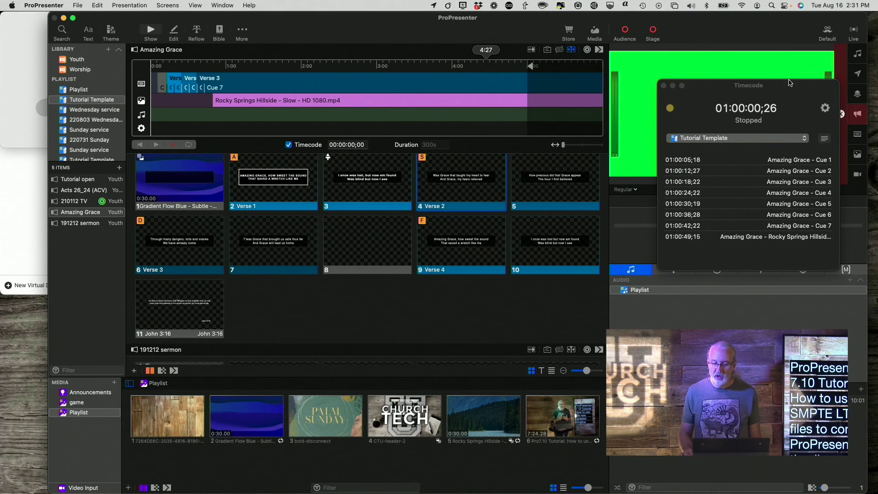
pyautogui.moveTo(770, 86); pyautogui.dragTo(457, 248)
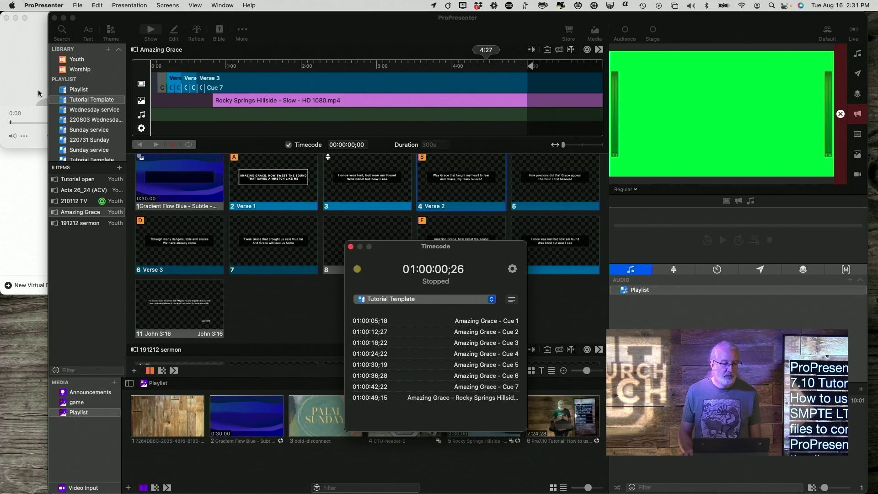
# - Play the LTC track in Music and watch ProPresenter fire the Amazing Grace cues
pyautogui.click(25, 75)
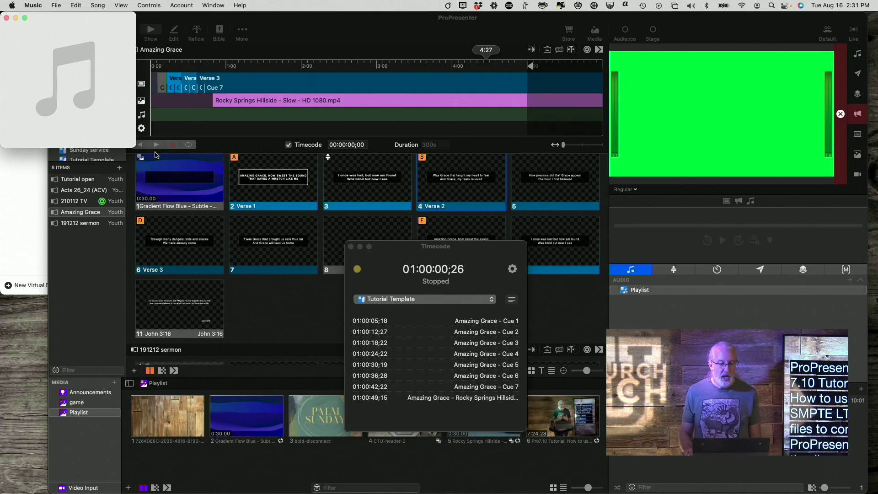
pyautogui.moveTo(86, 110)
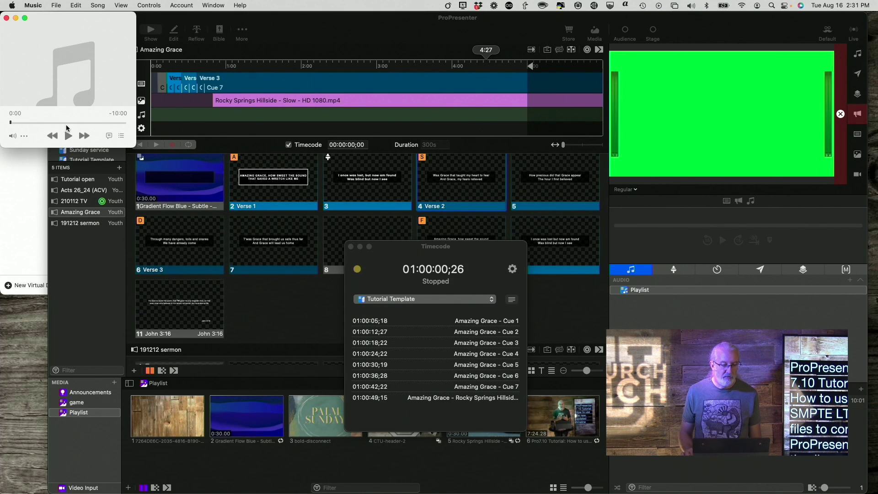
pyautogui.click(67, 140)
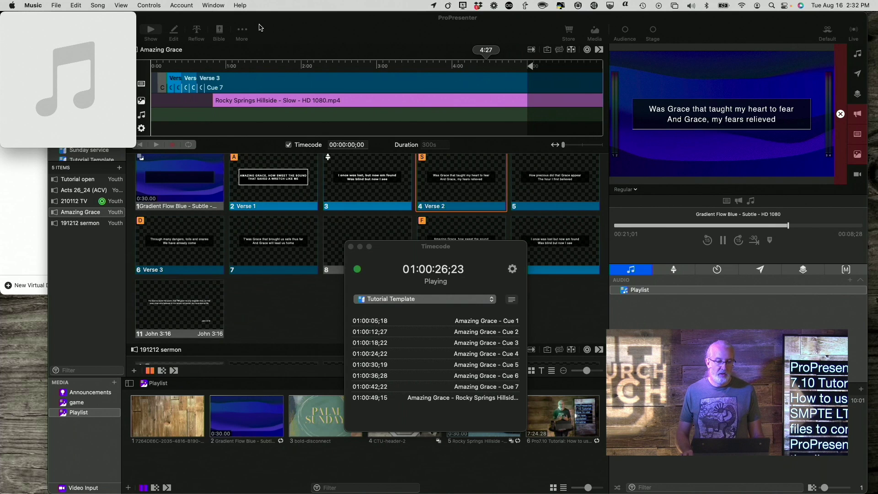
pyautogui.moveTo(101, 40)
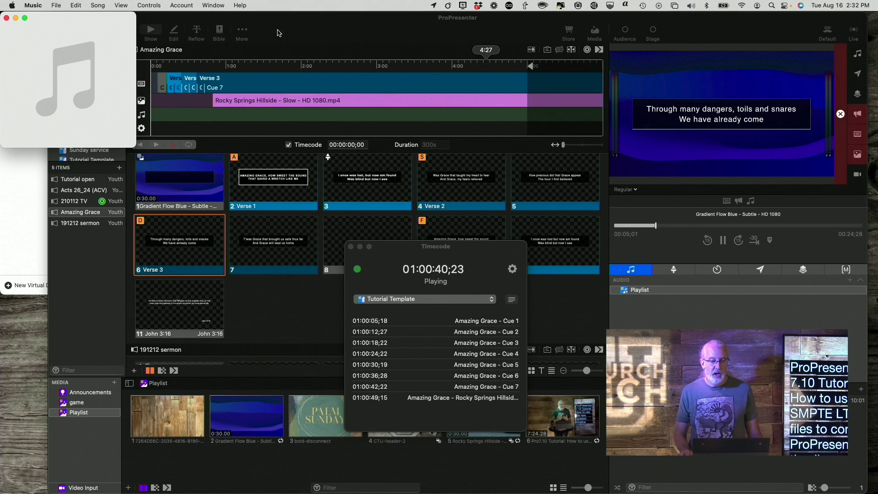
pyautogui.click(292, 28)
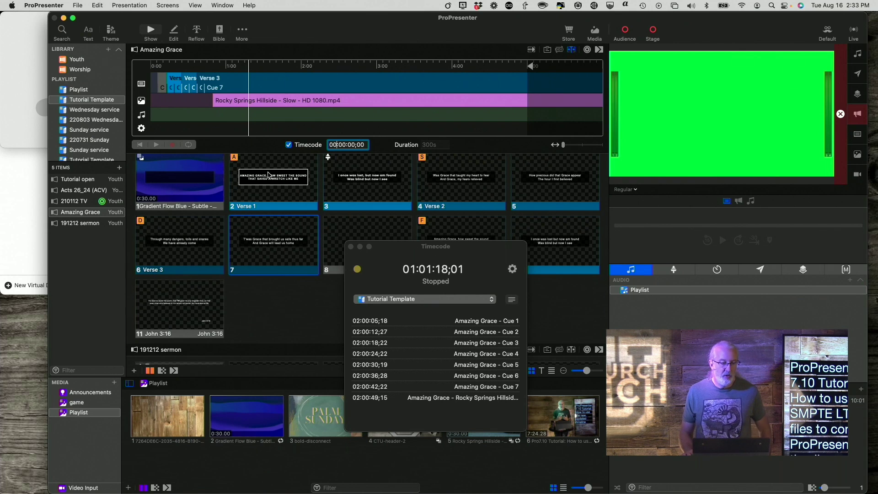
# - Briefly play the LTC track, then clear the timecode offset in the Timecode settings
pyautogui.click(39, 44)
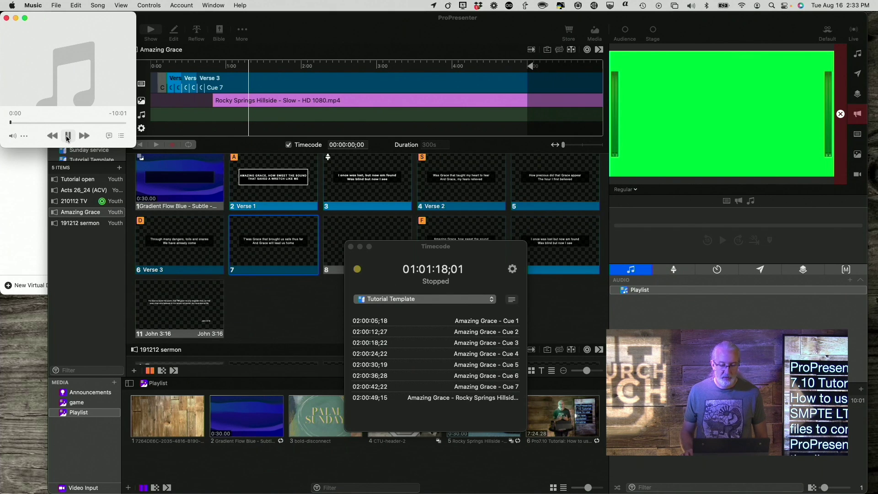
pyautogui.click(68, 136)
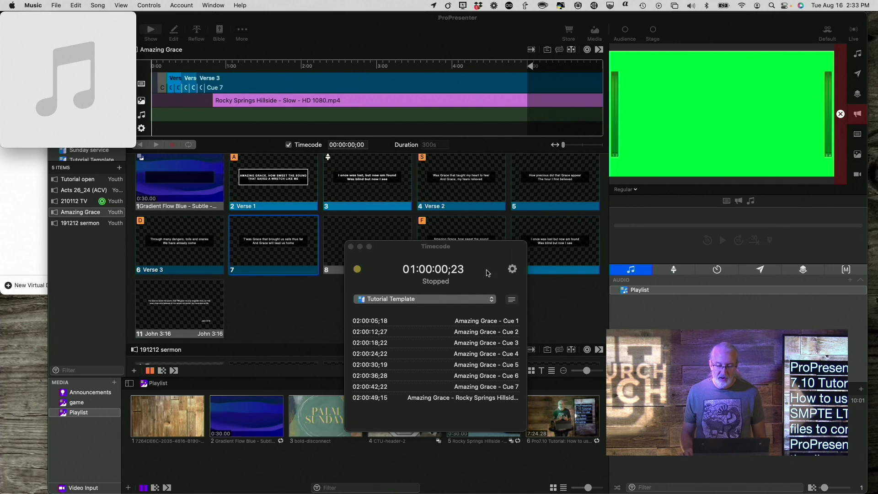
pyautogui.click(512, 269)
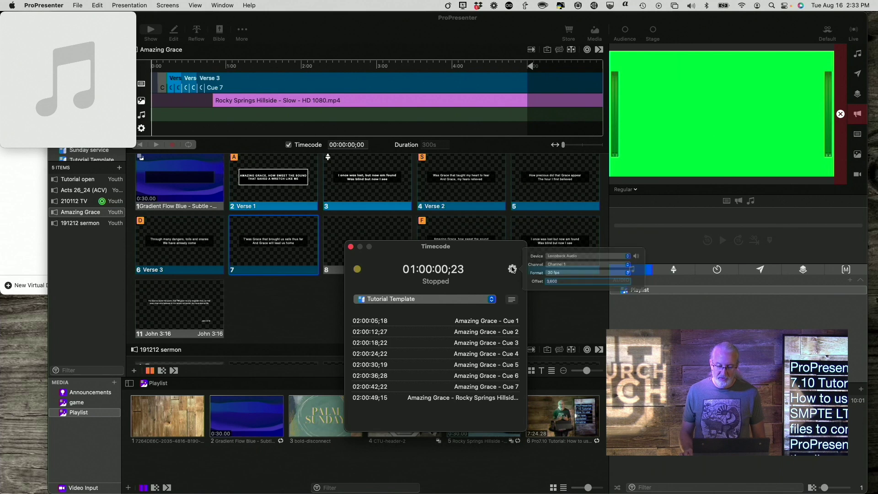
pyautogui.click(586, 289)
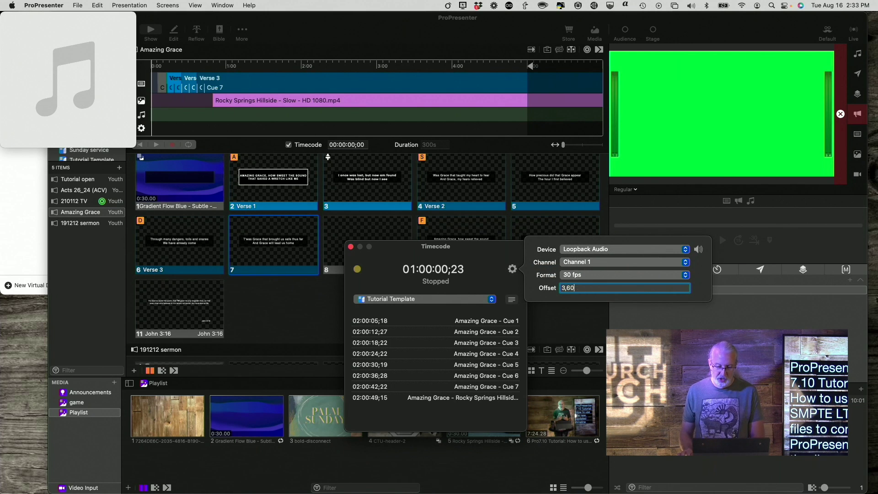
pyautogui.press('BackSpace')
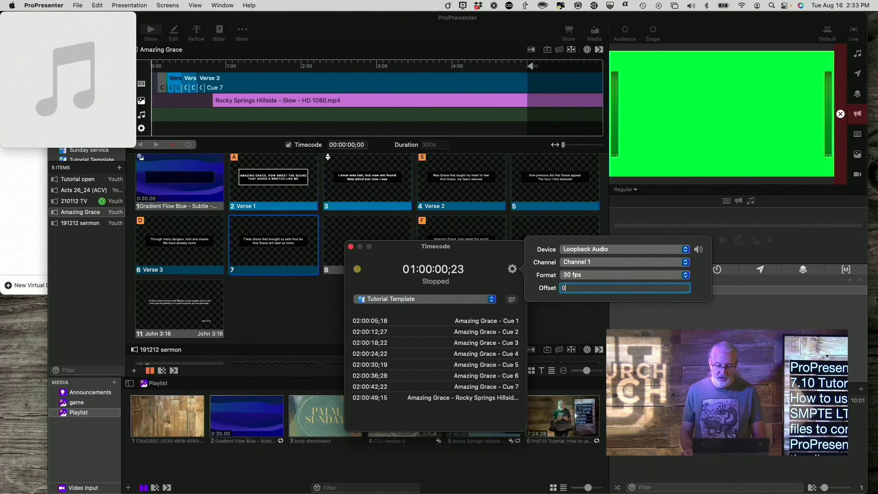
pyautogui.click(479, 250)
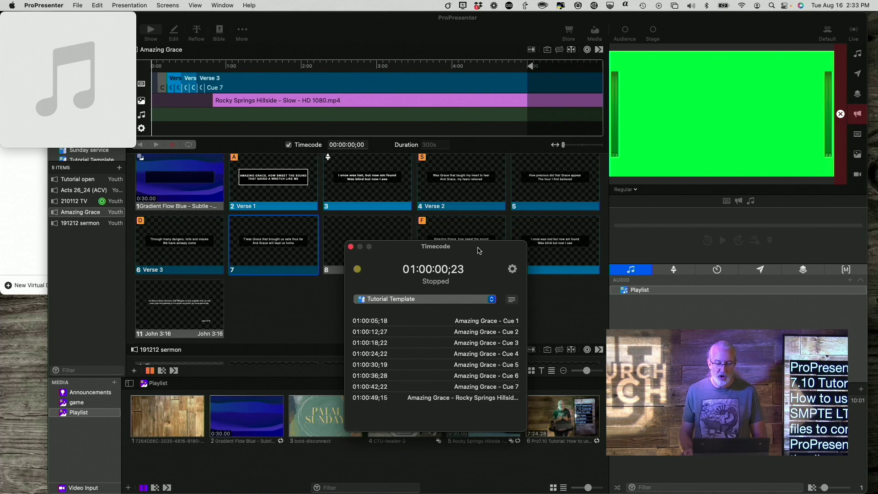
# - Set the Amazing Grace timeline's start time to 01:00:00;00
pyautogui.click(338, 145)
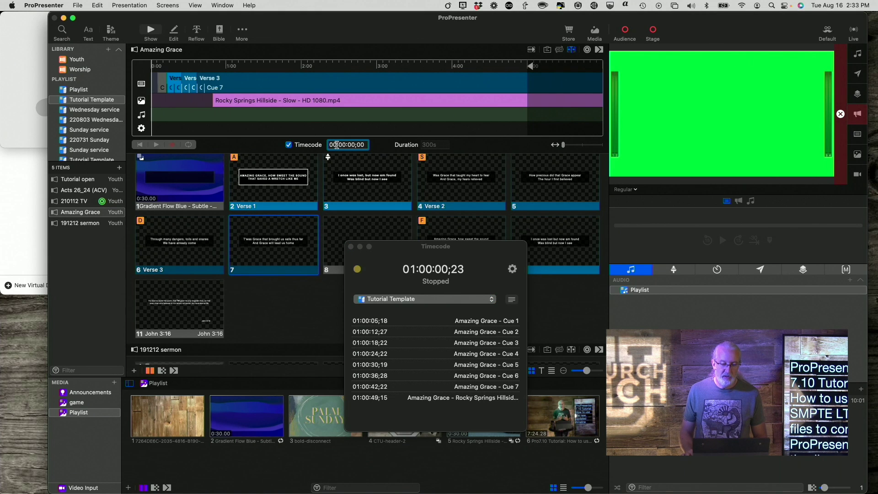
pyautogui.click(334, 145)
pyautogui.write('1')
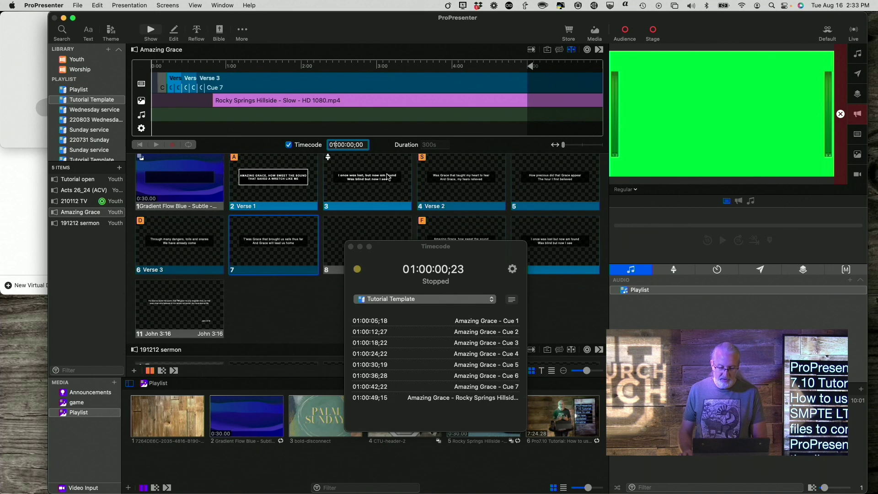
pyautogui.press('Return')
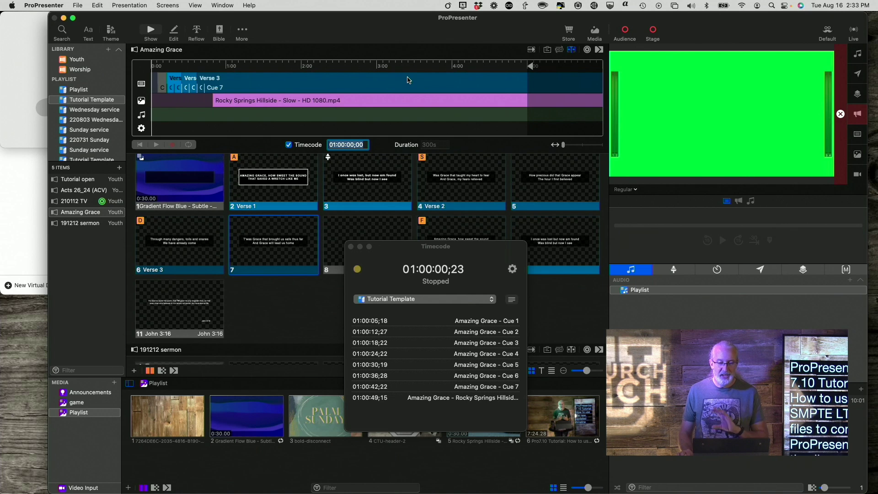
# - Play the LTC track in Music again from 0:00 to trigger the timeline slides
pyautogui.click(29, 65)
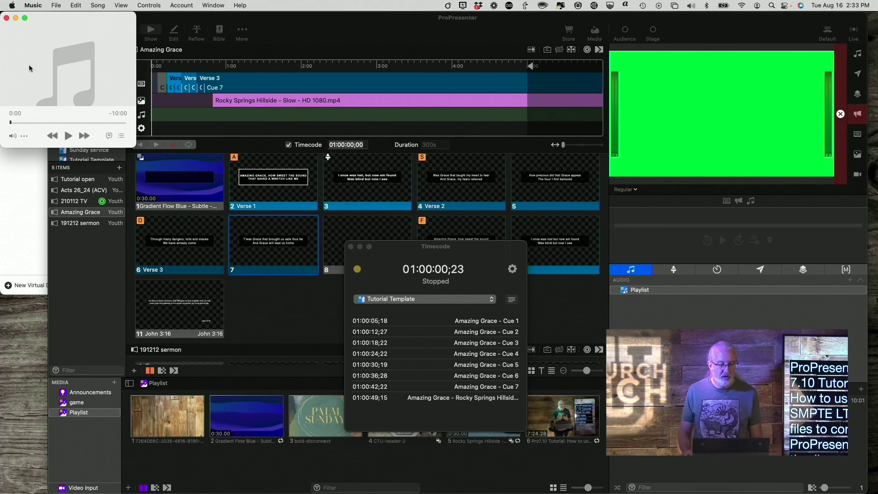
pyautogui.click(68, 136)
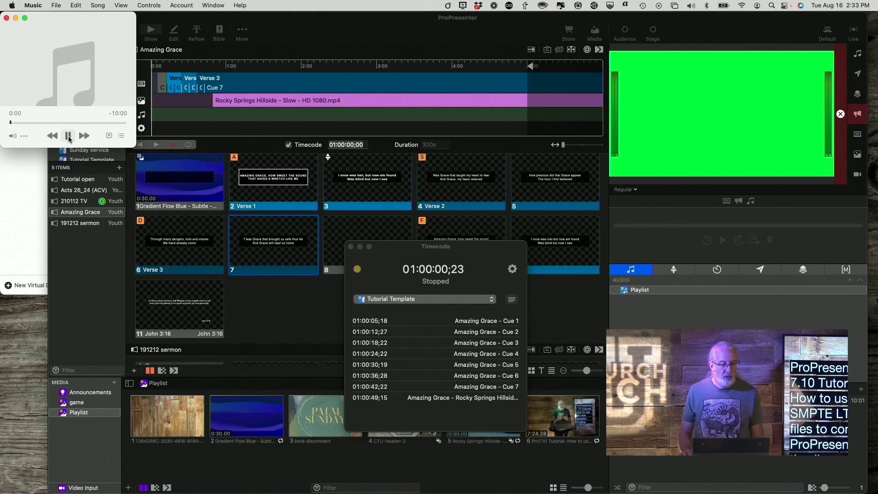